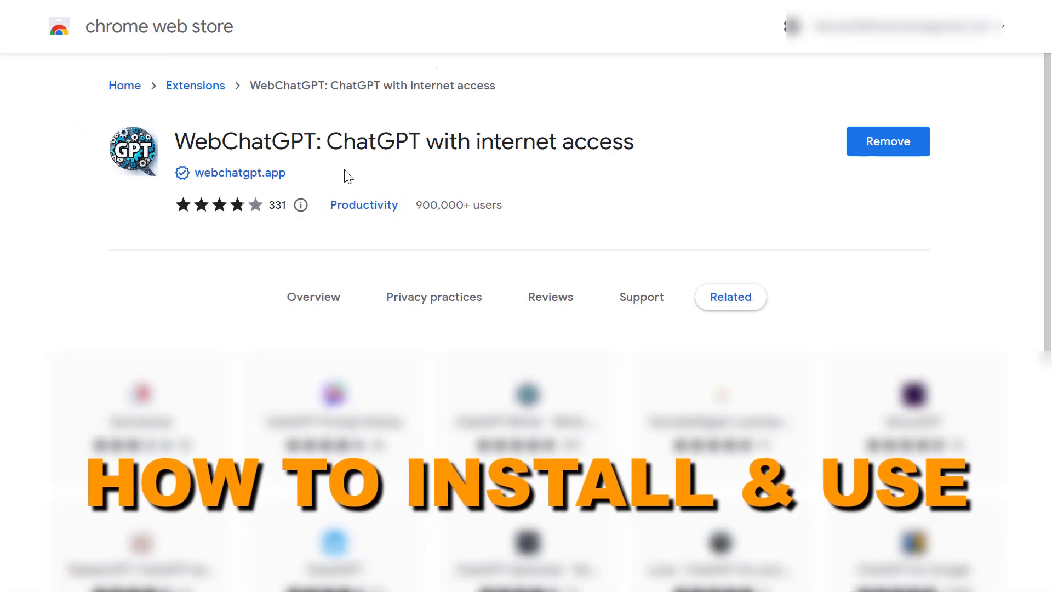
Highlight the WebChatGPT extension title on its Chrome Web Store page and the earlier Bitcoin price question
{"action": "left_click_drag", "start_coordinate": [195, 143], "coordinate": [634, 144]}
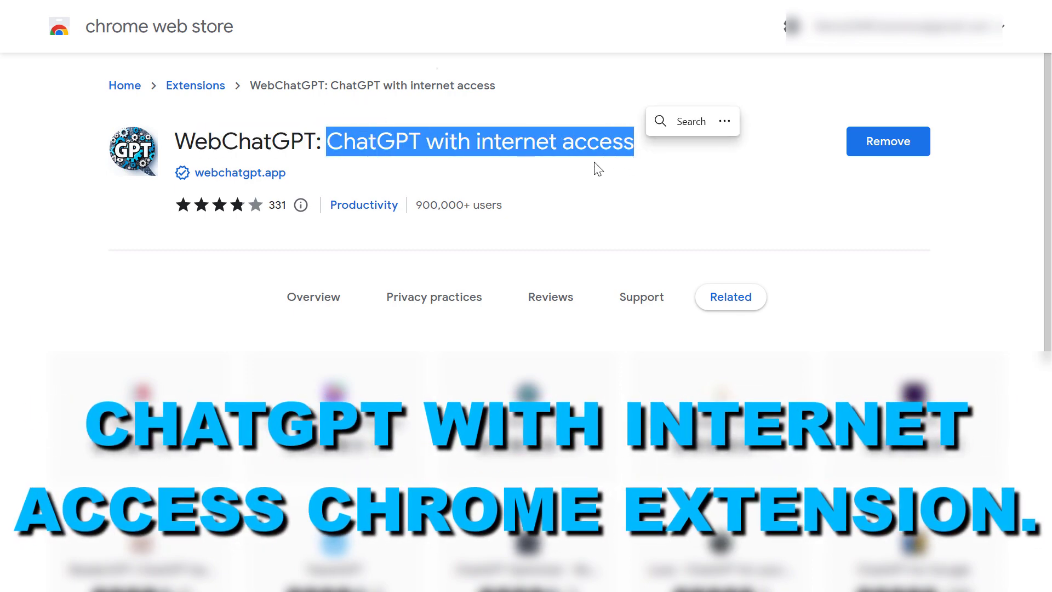
{"action": "left_click_drag", "start_coordinate": [290, 141], "coordinate": [396, 140]}
{"action": "left_click", "coordinate": [269, 137]}
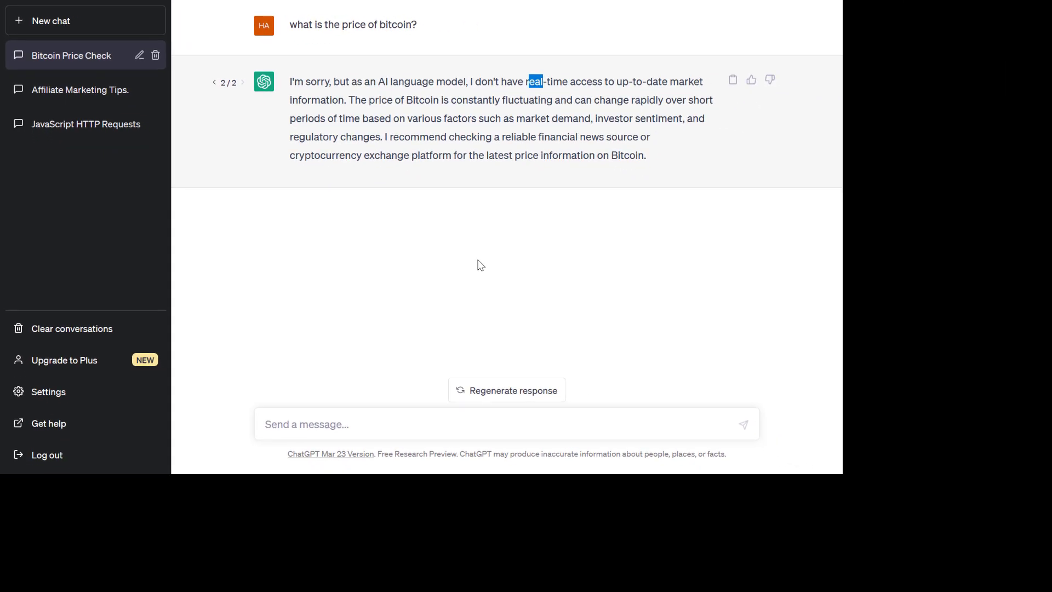
{"action": "left_click_drag", "start_coordinate": [304, 25], "coordinate": [419, 38]}
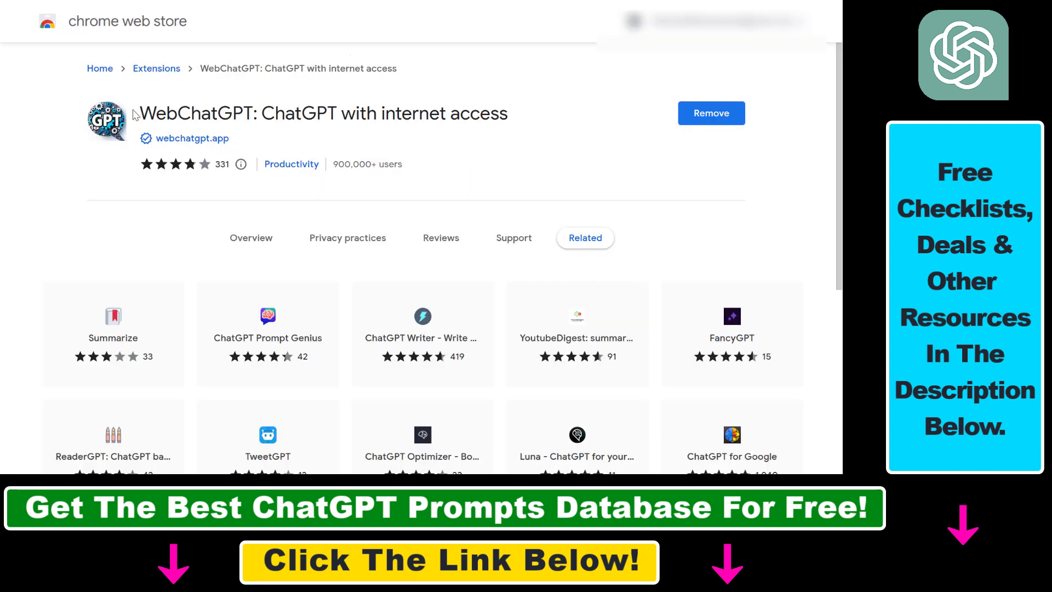
{"action": "left_click_drag", "start_coordinate": [138, 114], "coordinate": [249, 114]}
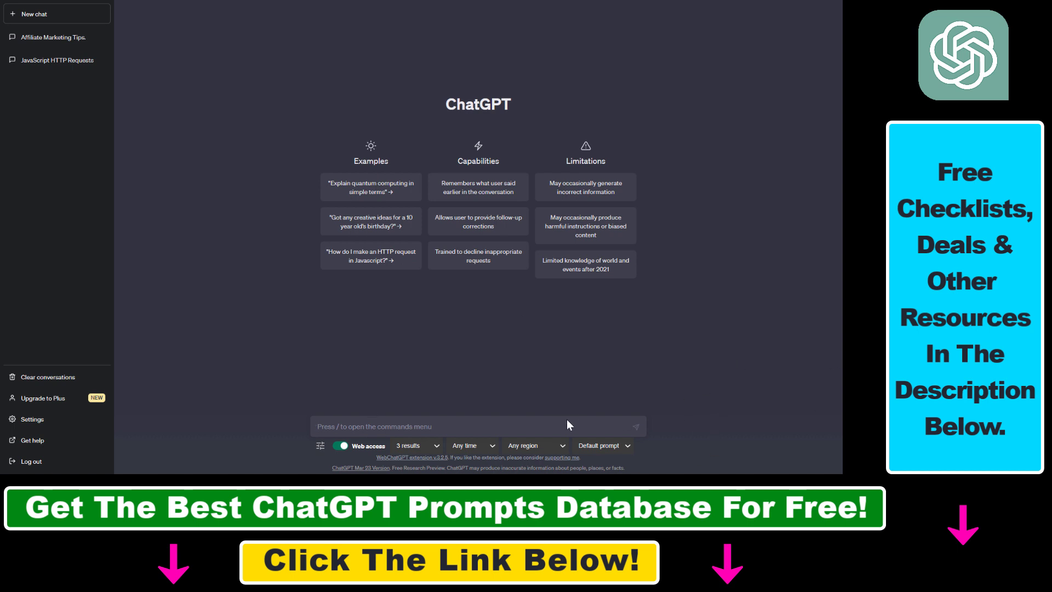
Ask 'What is the bitcoin price today?' and highlight the web search results added to the prompt
{"action": "type", "text": "What is the"}
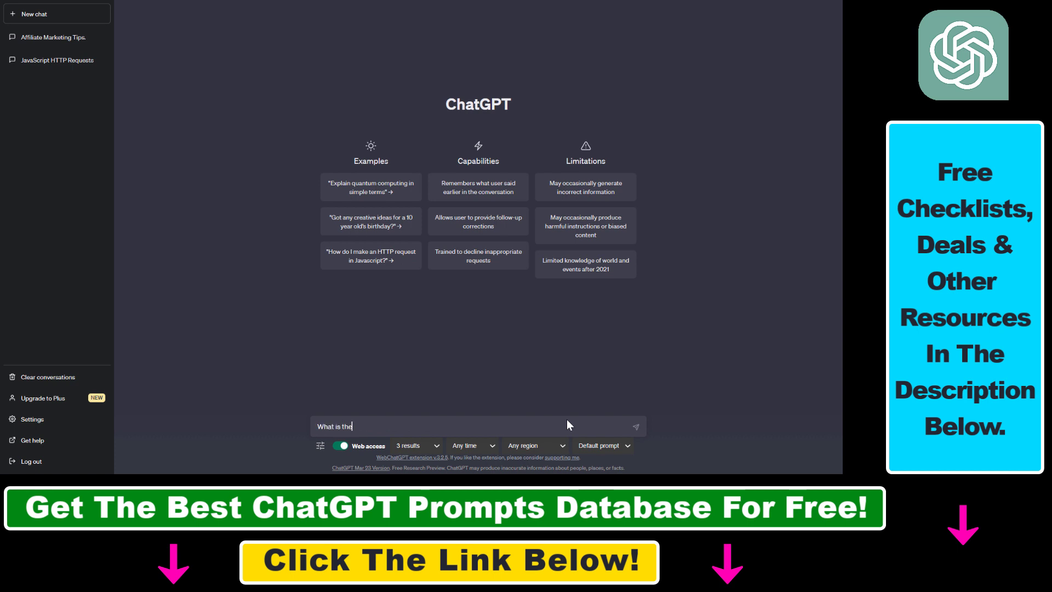
{"action": "type", "text": " b"}
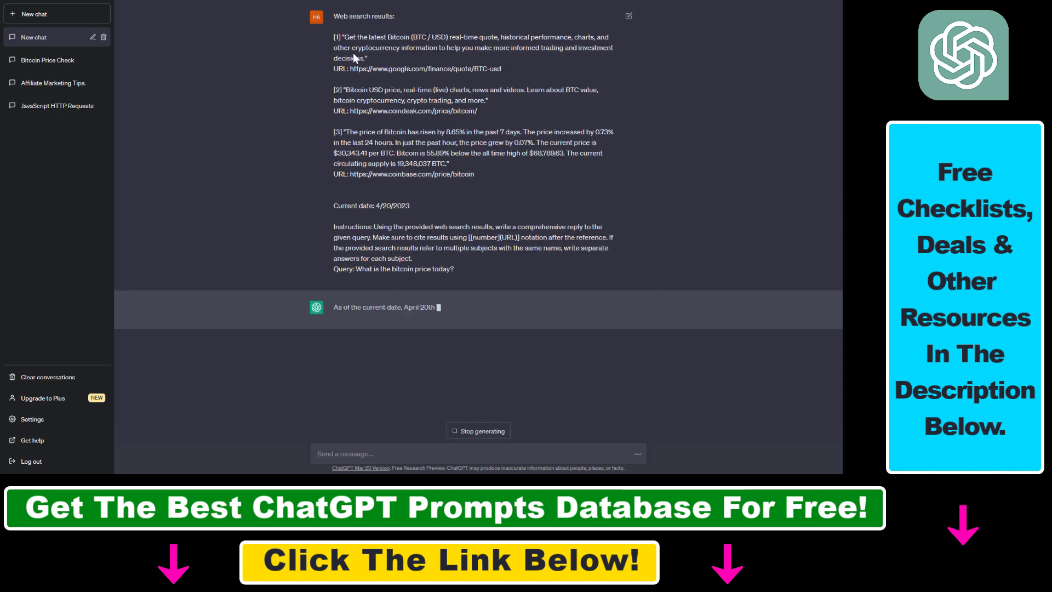
{"action": "left_click_drag", "start_coordinate": [336, 36], "coordinate": [498, 277]}
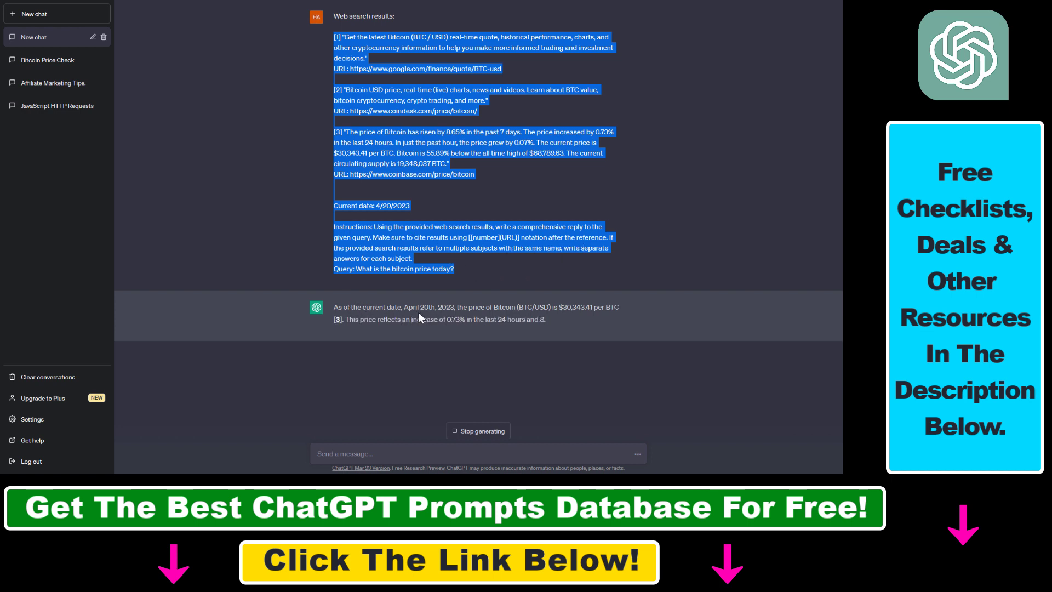
{"action": "left_click", "coordinate": [419, 317]}
Highlight the Bitcoin snippets, the answer's date and price, and check which source citation [1] refers to
{"action": "left_click_drag", "start_coordinate": [341, 48], "coordinate": [449, 163]}
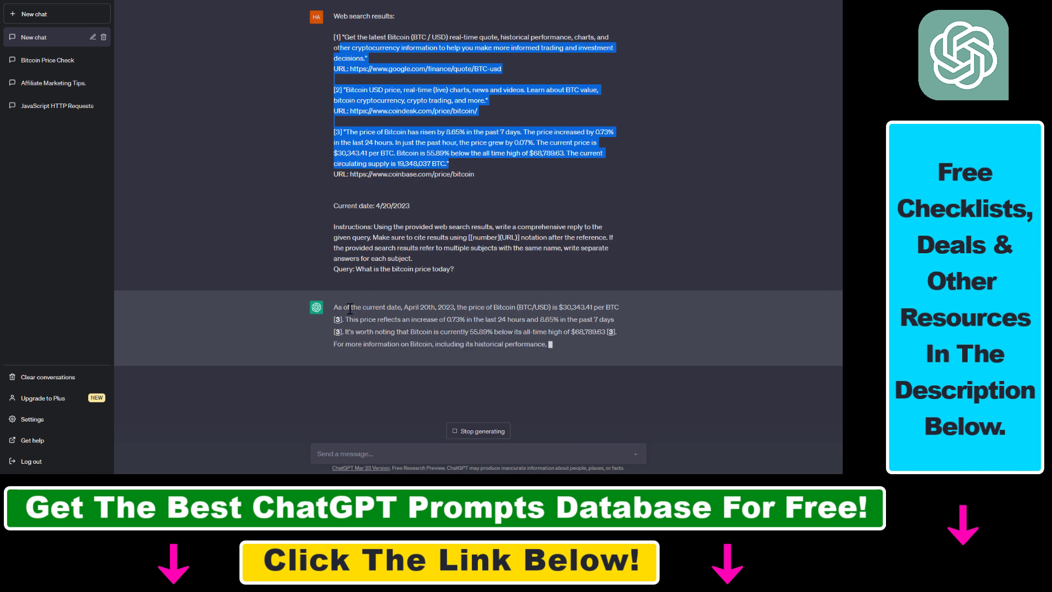
{"action": "left_click_drag", "start_coordinate": [350, 308], "coordinate": [428, 311]}
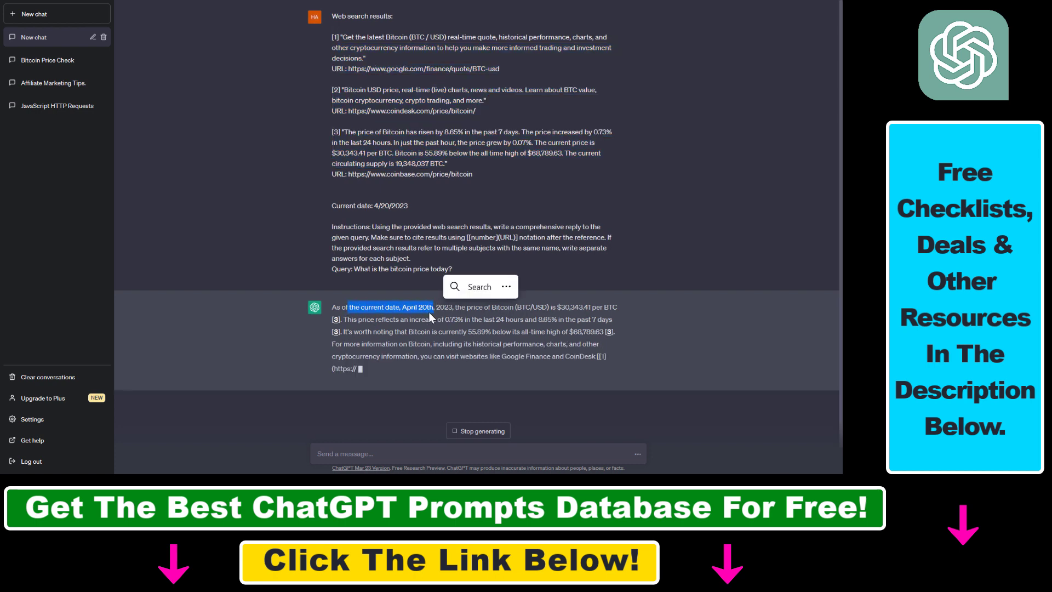
{"action": "left_click_drag", "start_coordinate": [464, 308], "coordinate": [566, 310]}
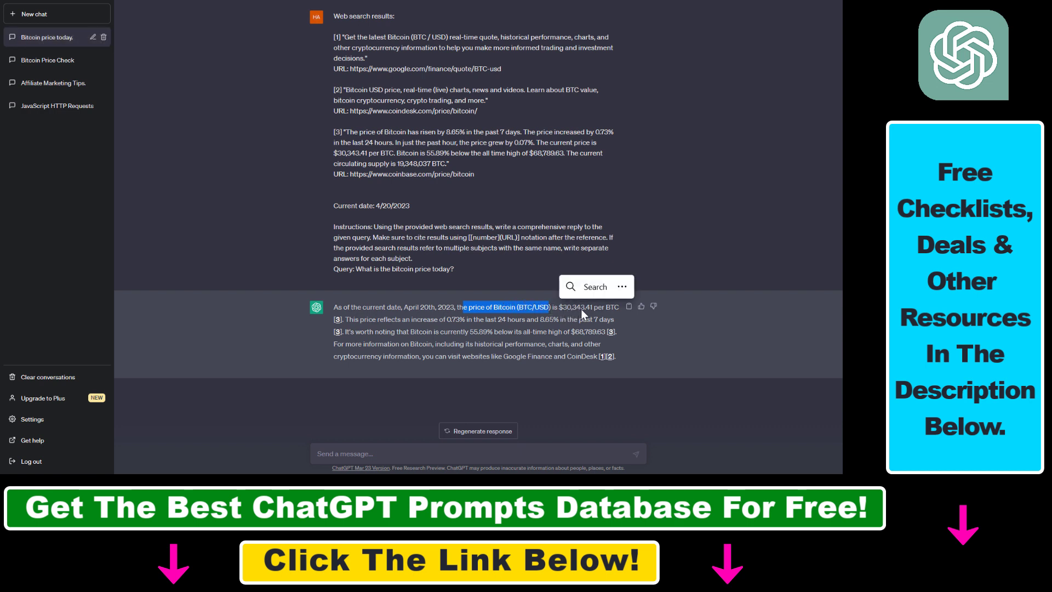
{"action": "left_click", "coordinate": [370, 153]}
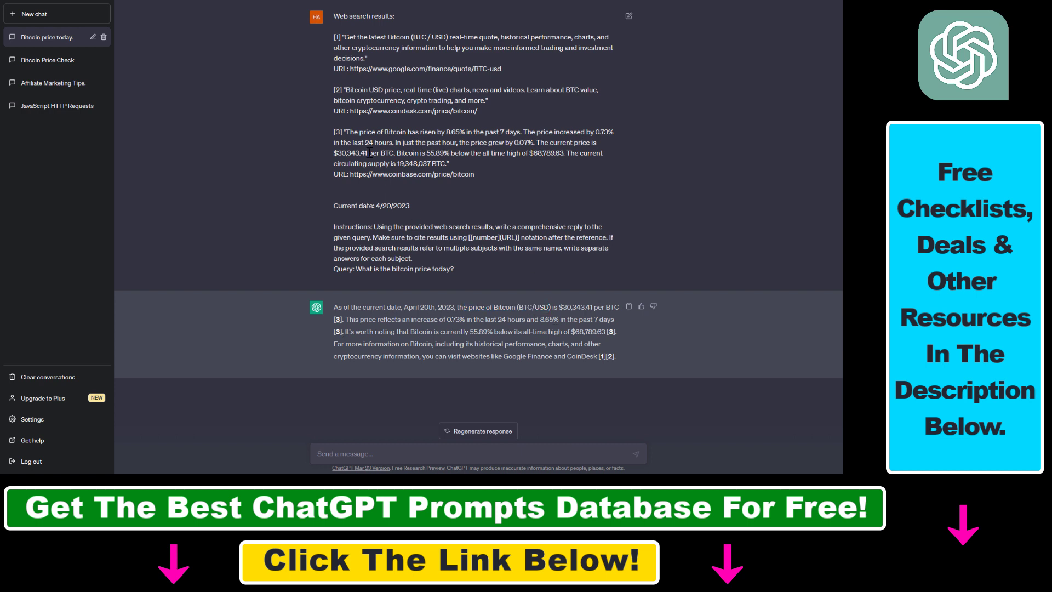
{"action": "left_click_drag", "start_coordinate": [336, 140], "coordinate": [419, 164]}
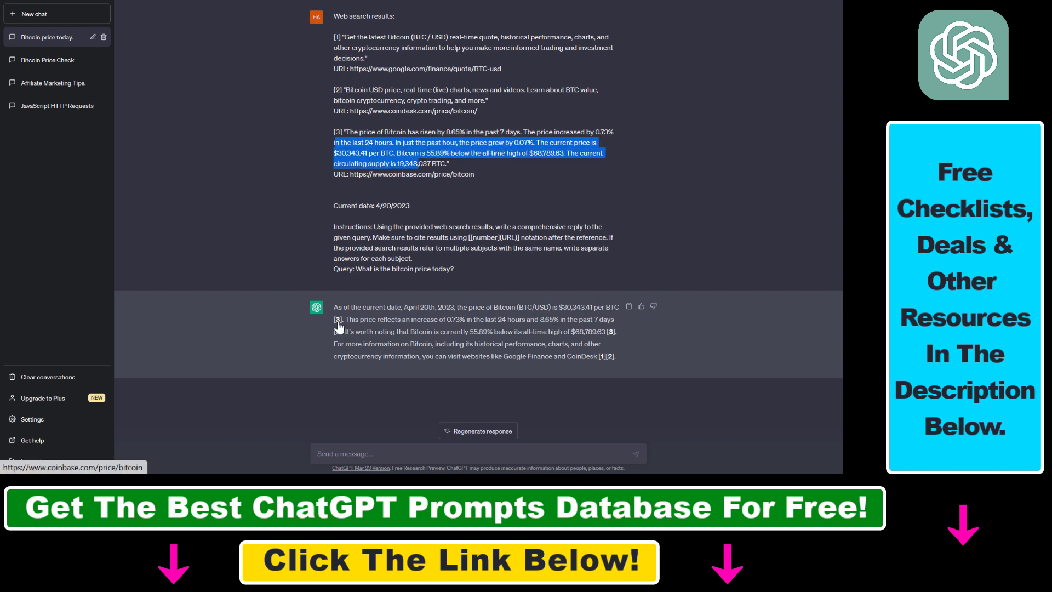
{"action": "left_click", "coordinate": [601, 357]}
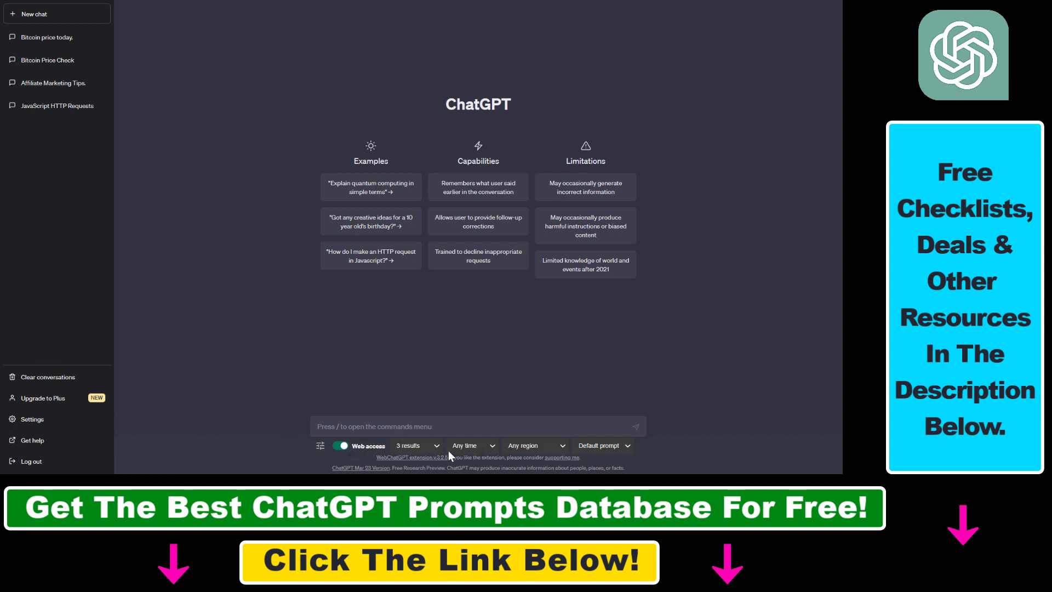
Review the '3 results' and 'Any time' choices, then type / in the message box to bring up WebChatGPT commands
{"action": "left_click", "coordinate": [432, 446]}
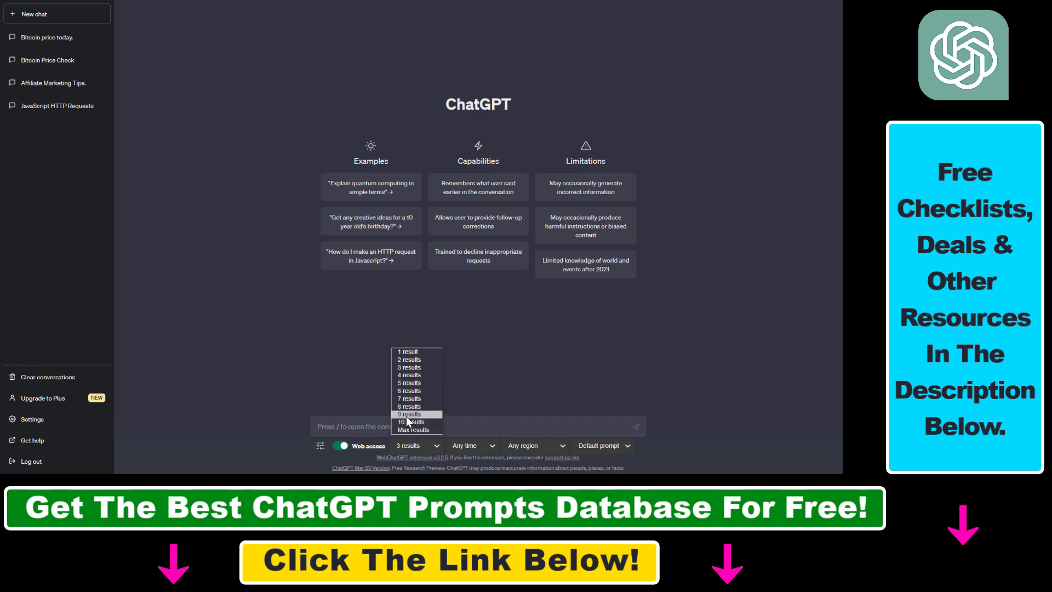
{"action": "left_click", "coordinate": [485, 445]}
{"action": "left_click", "coordinate": [488, 448]}
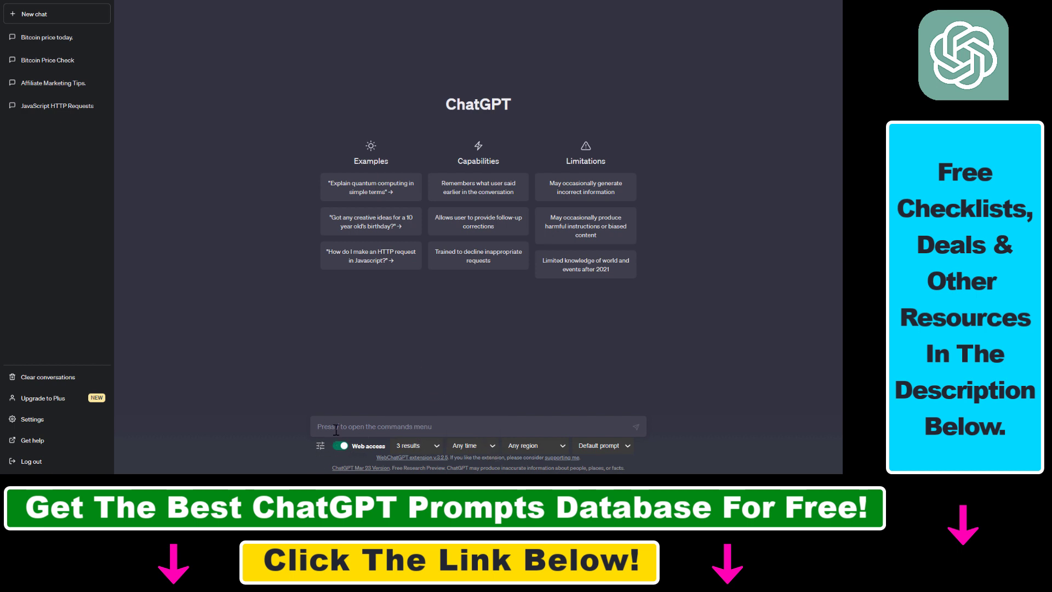
{"action": "left_click", "coordinate": [383, 427]}
{"action": "type", "text": "/"}
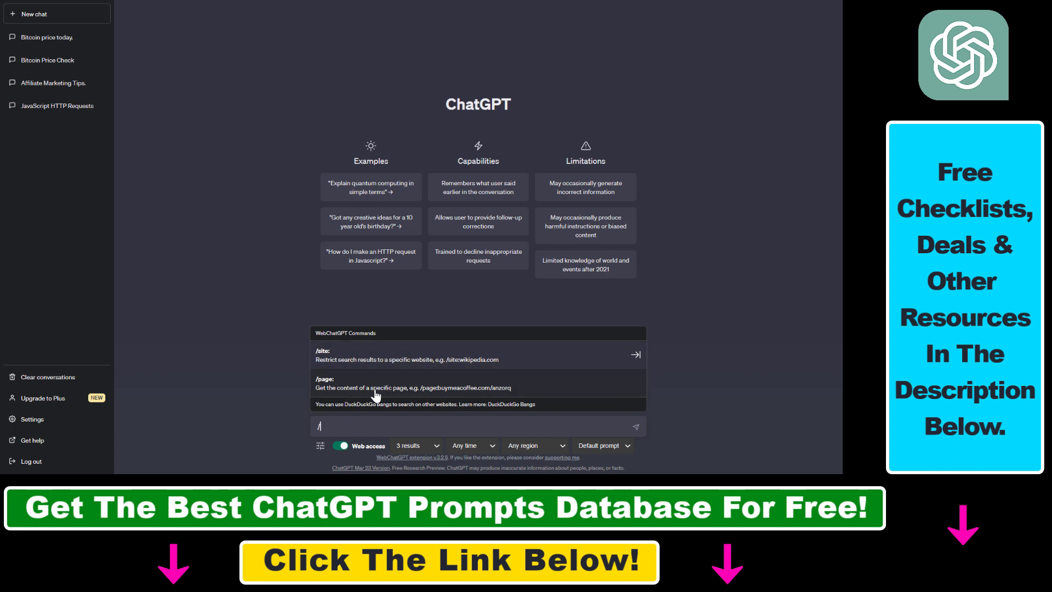
{"action": "left_click", "coordinate": [343, 386]}
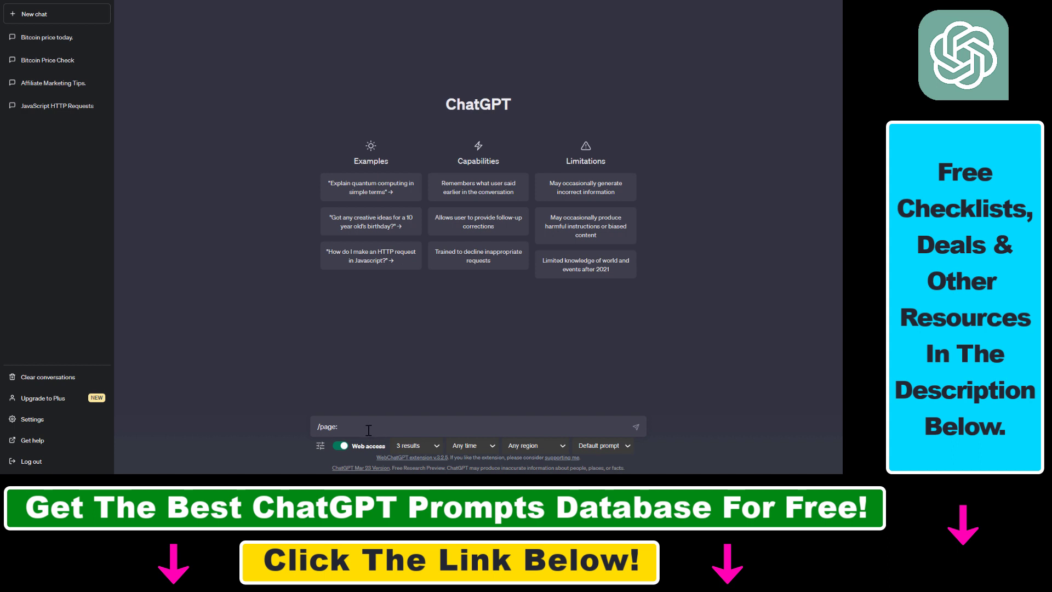
{"action": "type", "text": "https://en.wikipedia.org/wiki/Payment"}
{"action": "left_click_drag", "start_coordinate": [357, 427], "coordinate": [458, 427]}
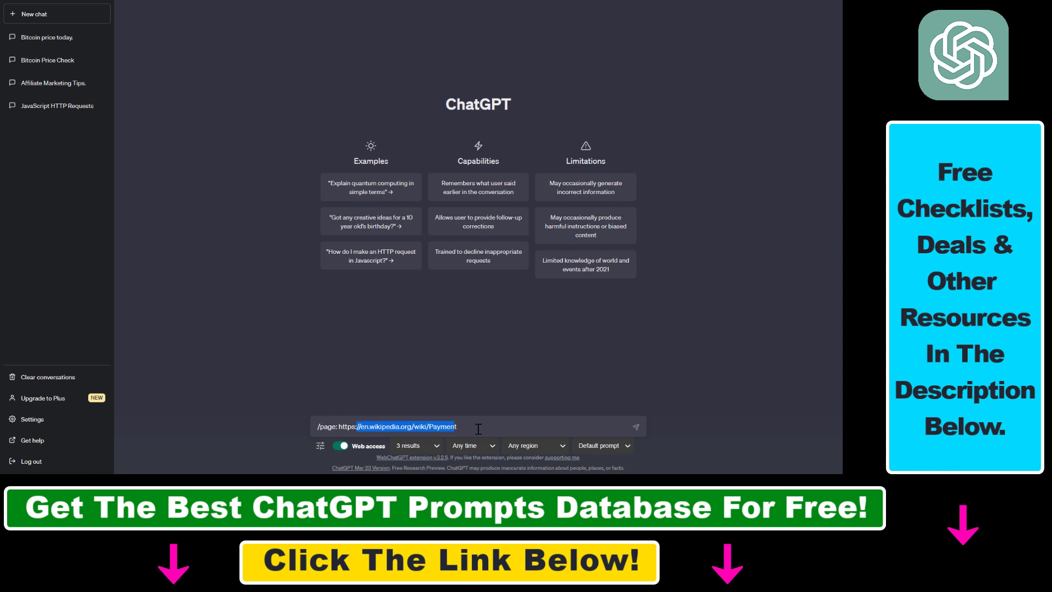
{"action": "left_click", "coordinate": [454, 427]}
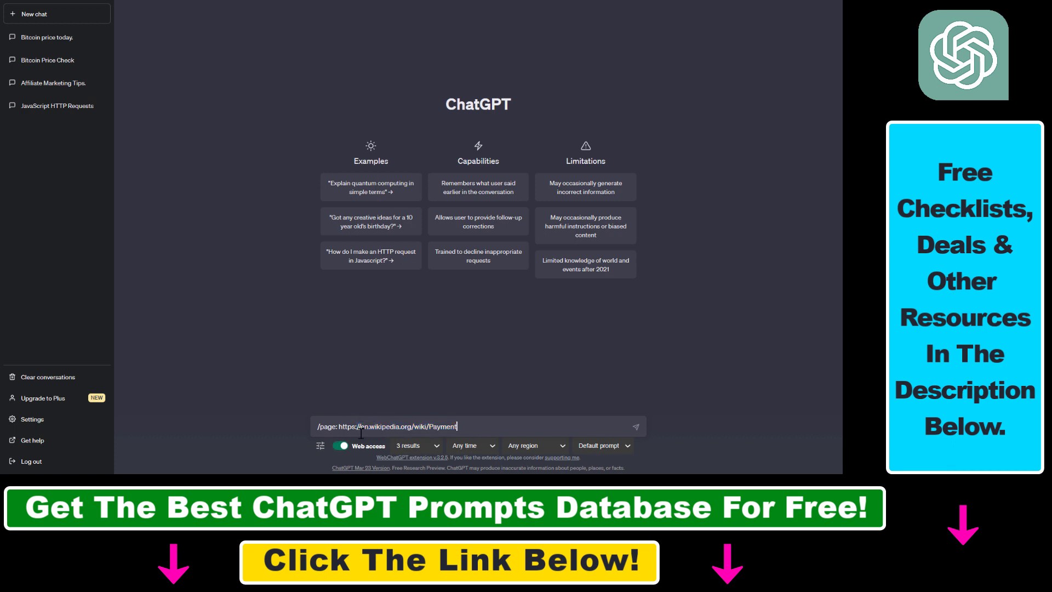
{"action": "left_click", "coordinate": [635, 428]}
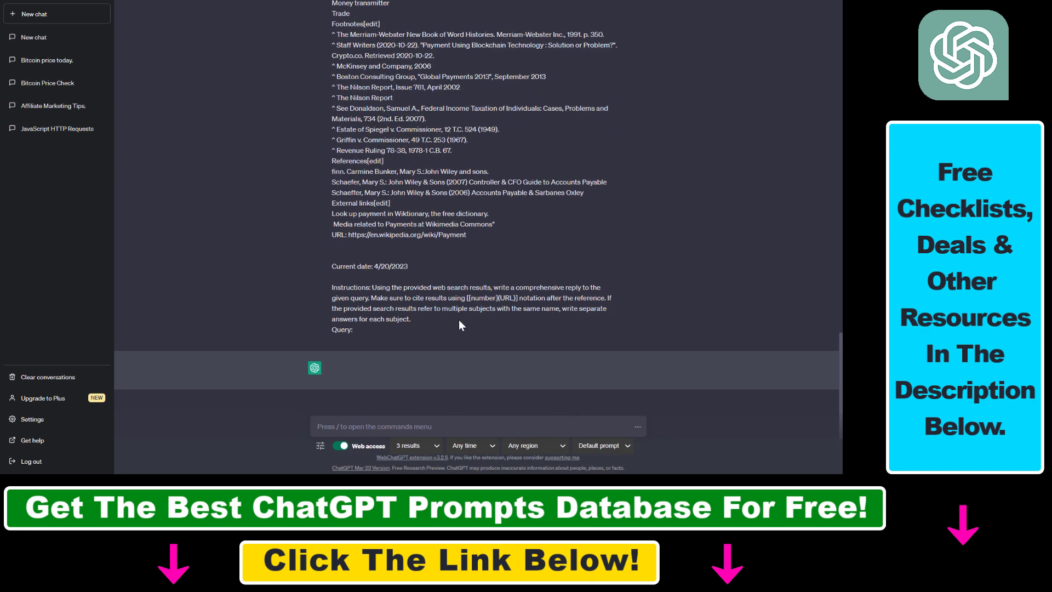
Scroll through the sent Wikipedia text and highlight ChatGPT's reply asking what payments are
{"action": "scroll", "coordinate": [460, 325], "scroll_direction": "up", "scroll_amount": 15}
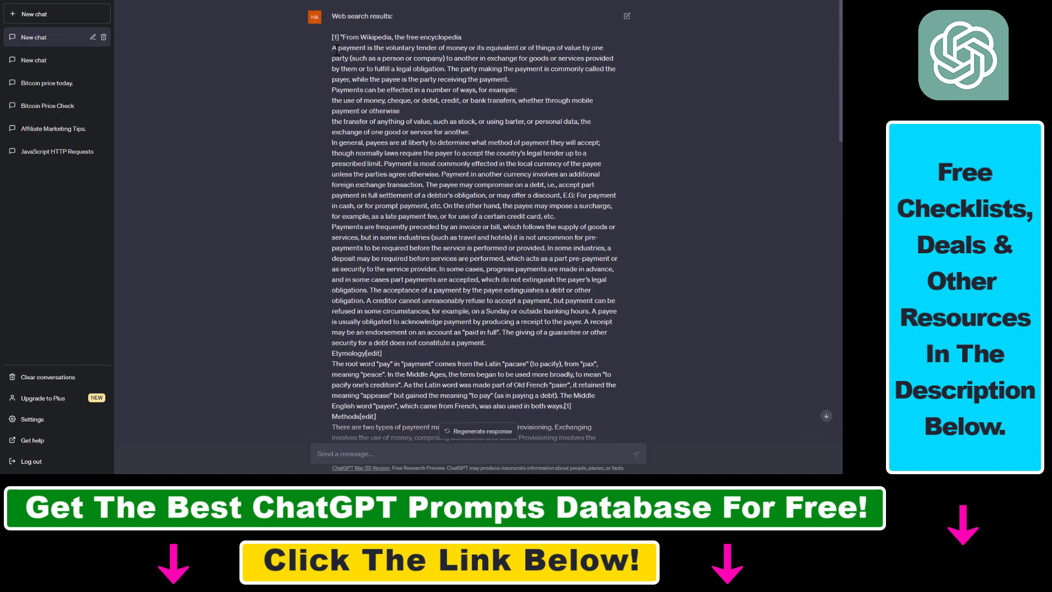
{"action": "left_click_drag", "start_coordinate": [332, 37], "coordinate": [414, 332]}
{"action": "scroll", "coordinate": [339, 274], "scroll_direction": "down", "scroll_amount": 4}
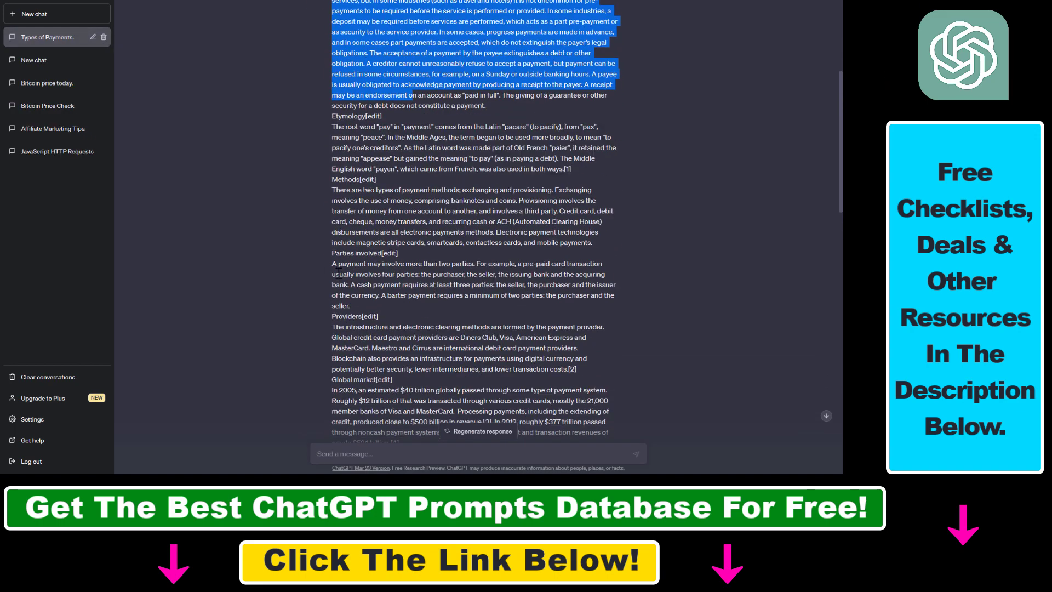
{"action": "scroll", "coordinate": [339, 274], "scroll_direction": "down", "scroll_amount": 12}
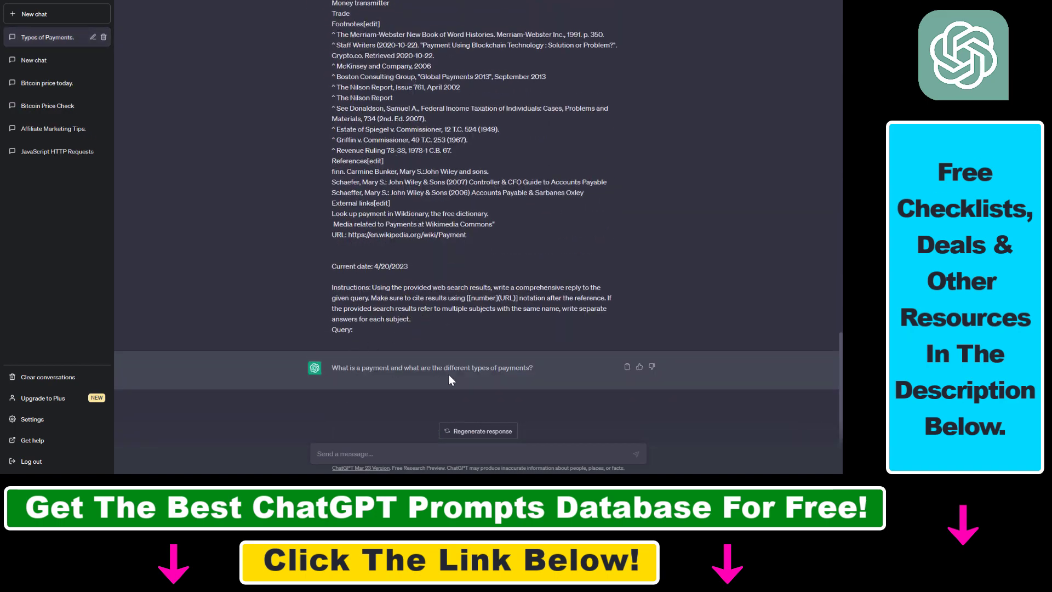
{"action": "left_click_drag", "start_coordinate": [333, 368], "coordinate": [496, 367]}
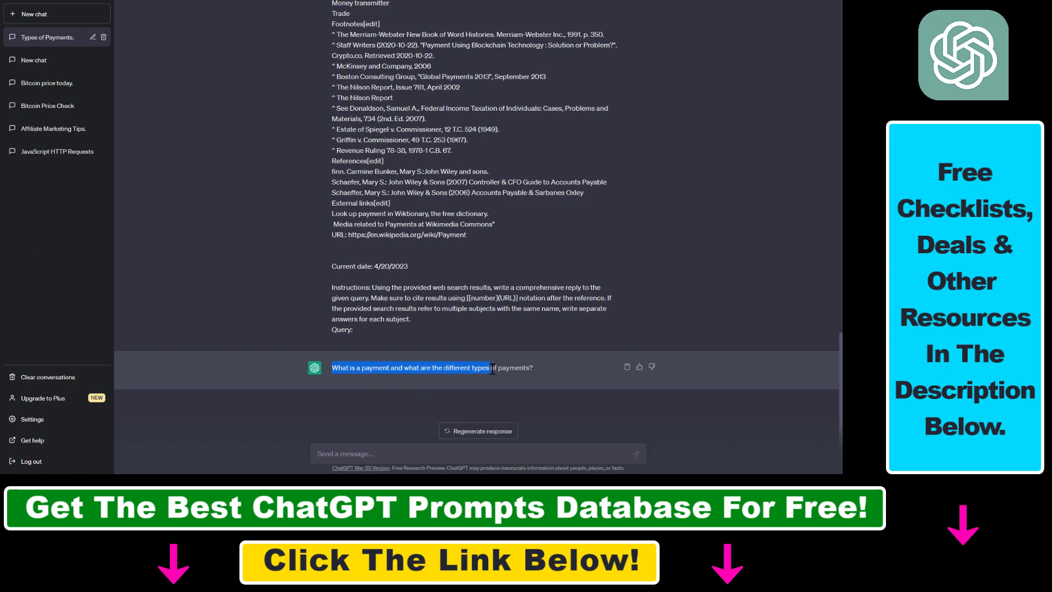
Highlight the article blocks, the Query label, closing instructions, and the payment providers and cards paragraphs
{"action": "scroll", "coordinate": [561, 331], "scroll_direction": "up", "scroll_amount": 10}
{"action": "left_click_drag", "start_coordinate": [560, 331], "coordinate": [332, 101]}
{"action": "scroll", "coordinate": [400, 274], "scroll_direction": "down", "scroll_amount": 10}
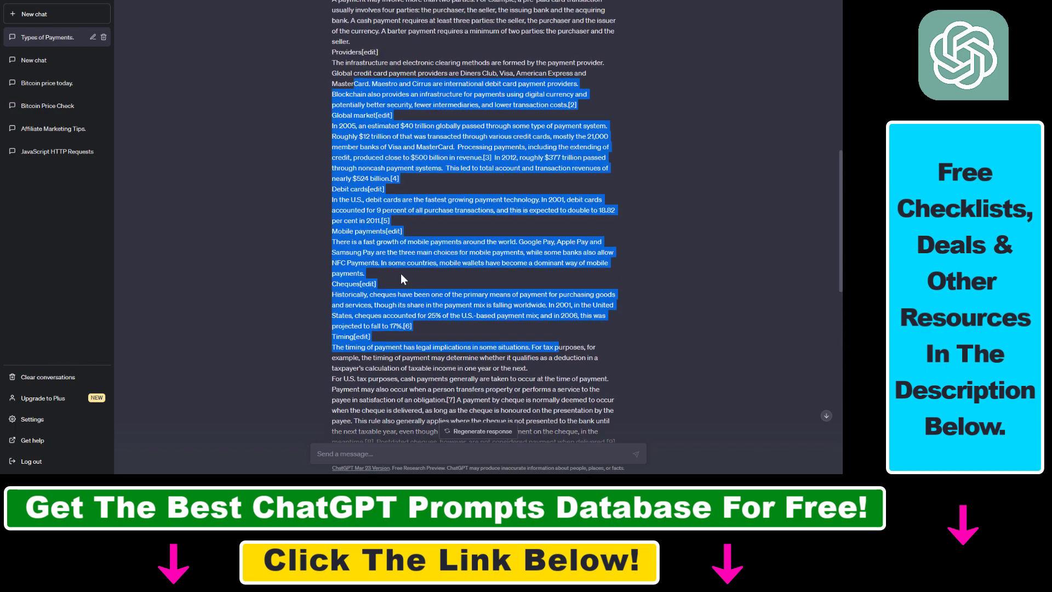
{"action": "left_click_drag", "start_coordinate": [361, 348], "coordinate": [337, 330]}
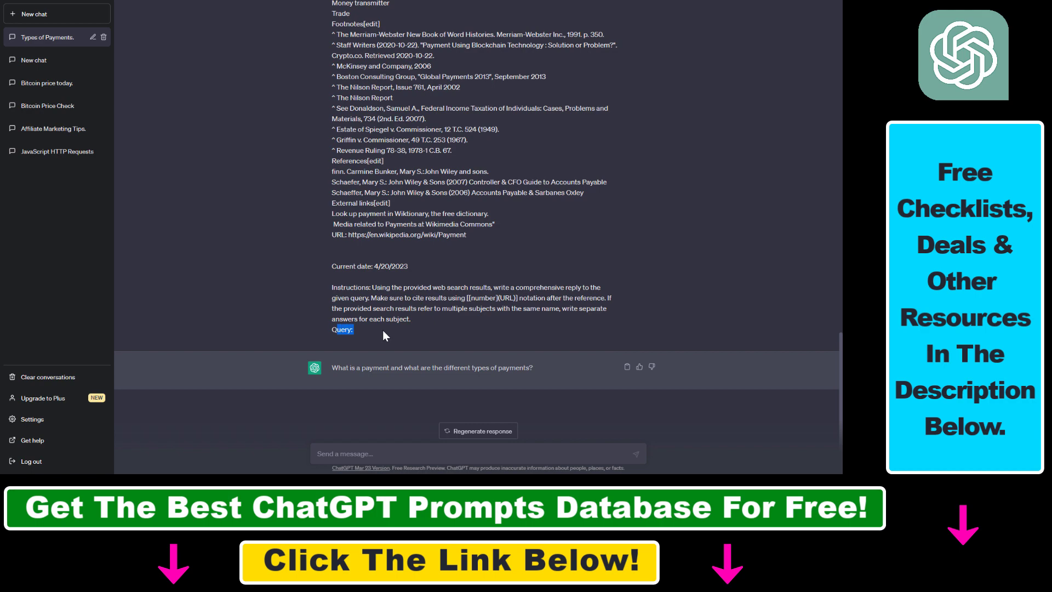
{"action": "left_click", "coordinate": [351, 360]}
{"action": "left_click_drag", "start_coordinate": [354, 335], "coordinate": [351, 88]}
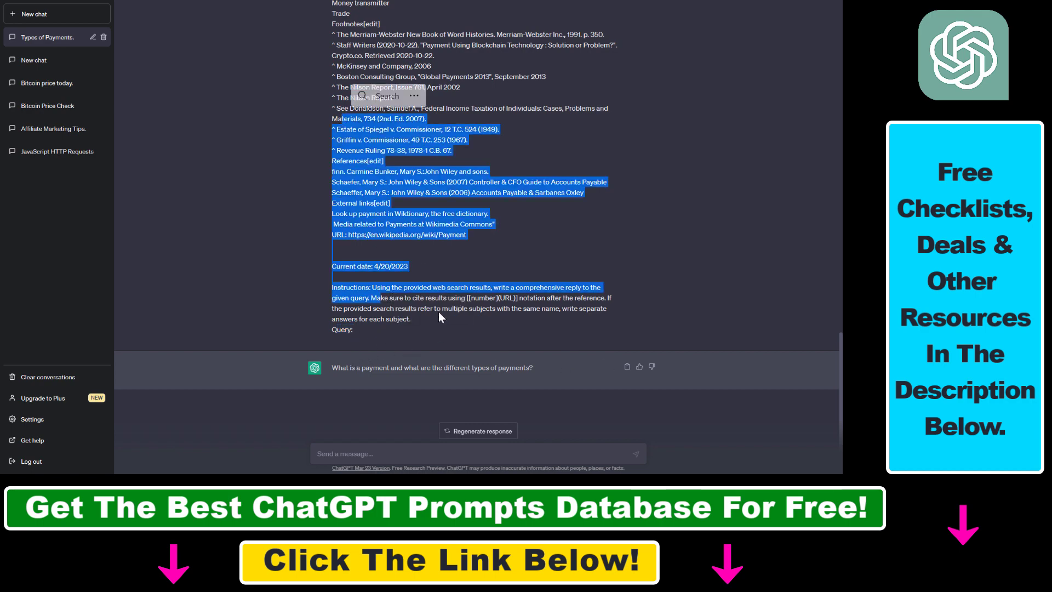
{"action": "scroll", "coordinate": [389, 270], "scroll_direction": "up", "scroll_amount": 15}
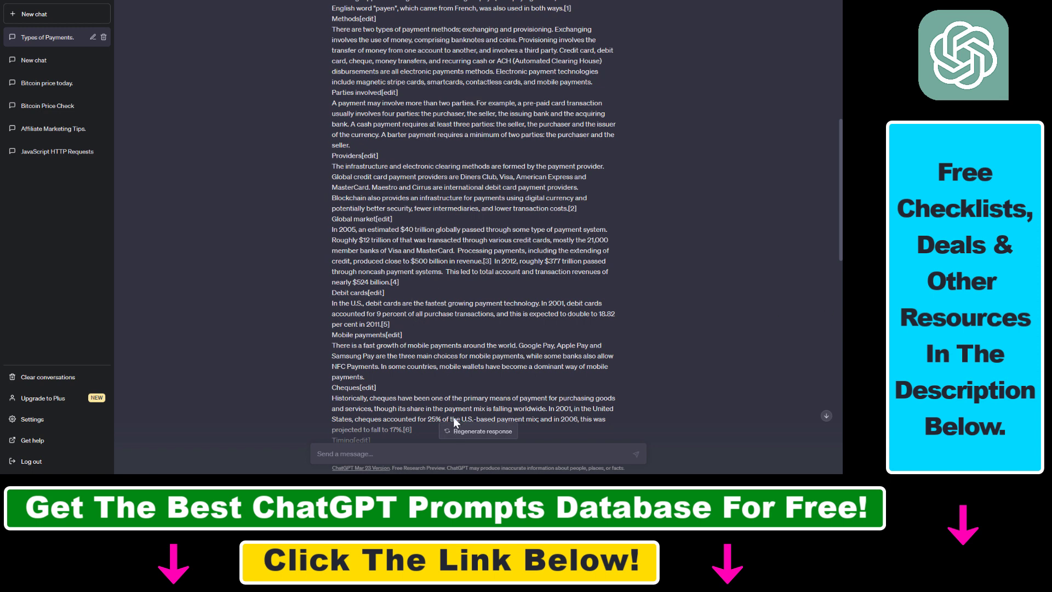
{"action": "left_click_drag", "start_coordinate": [344, 124], "coordinate": [590, 345]}
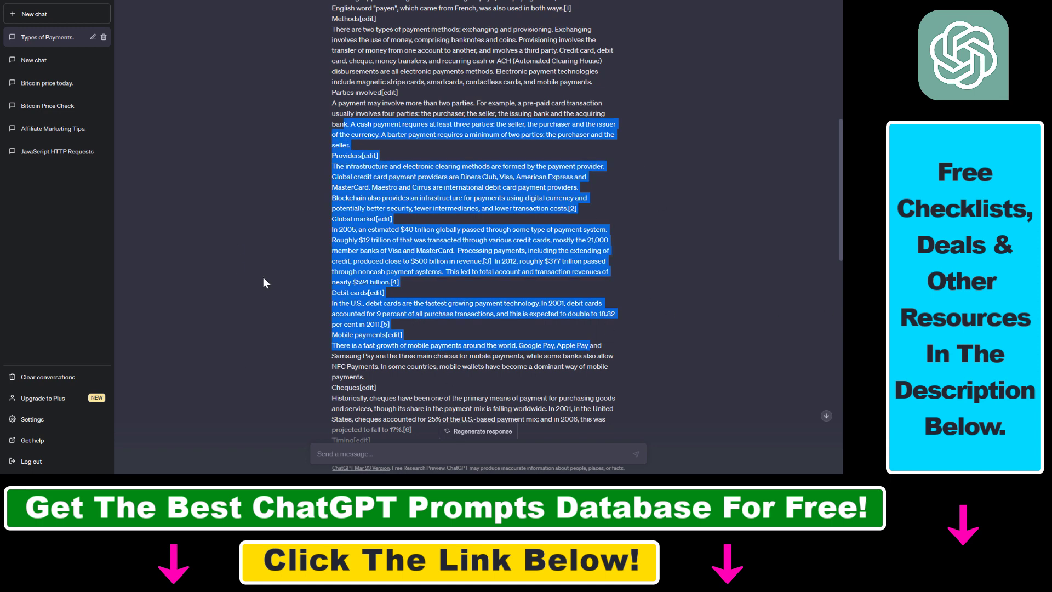